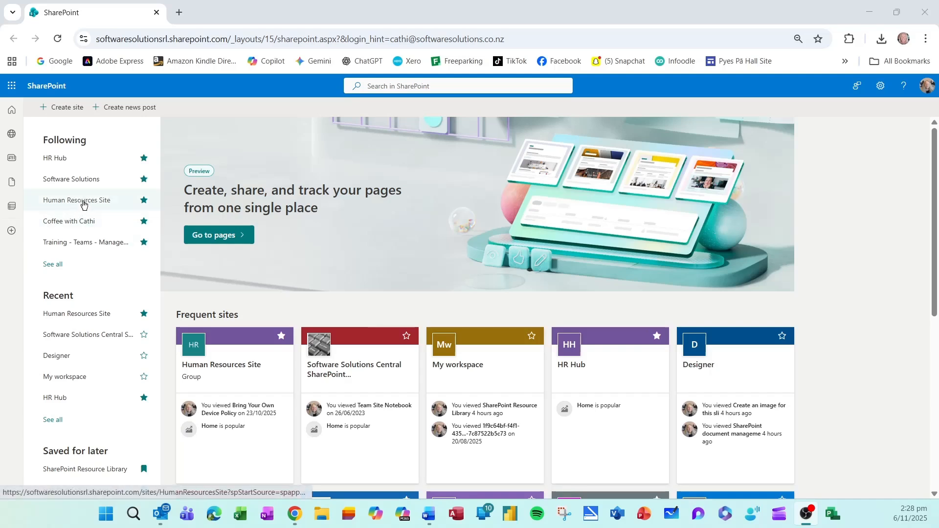
Go from the Human Resources Site's settings to its Site content types gallery.
click(84, 204)
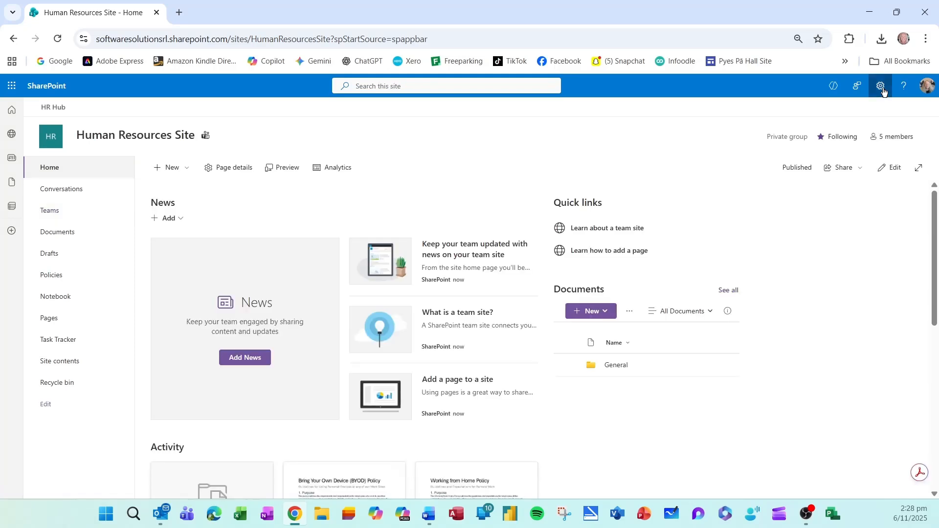
click(882, 89)
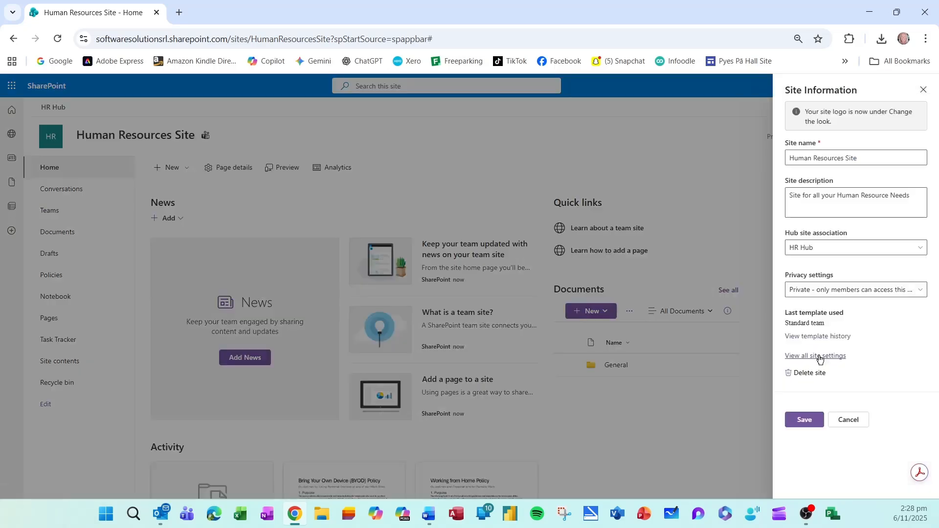
click(814, 191)
click(833, 361)
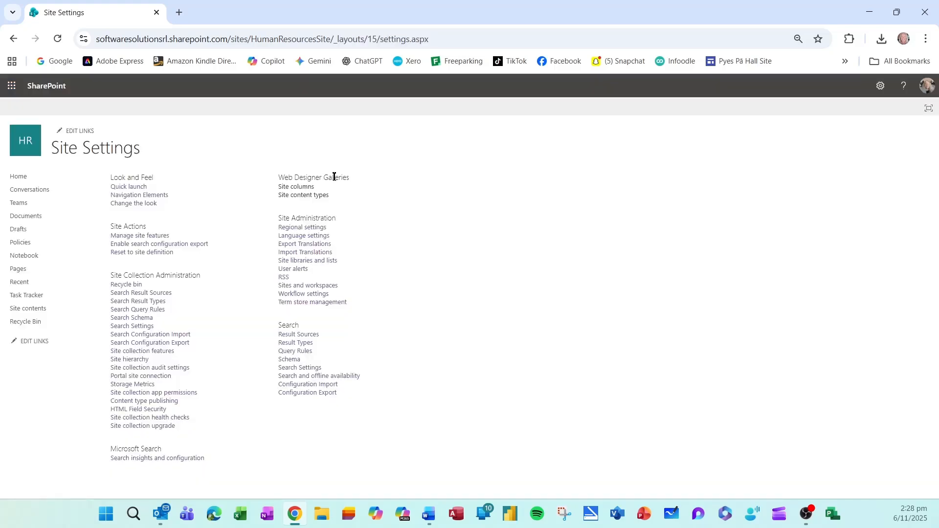
click(310, 195)
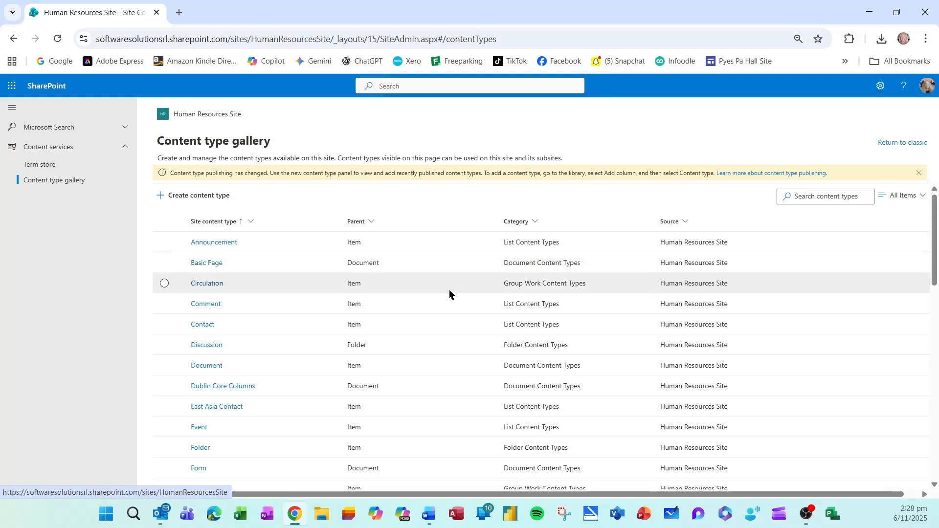
Start a new content type named 'Employee Contract', described as 'A Contract signed by any new employee'.
click(195, 204)
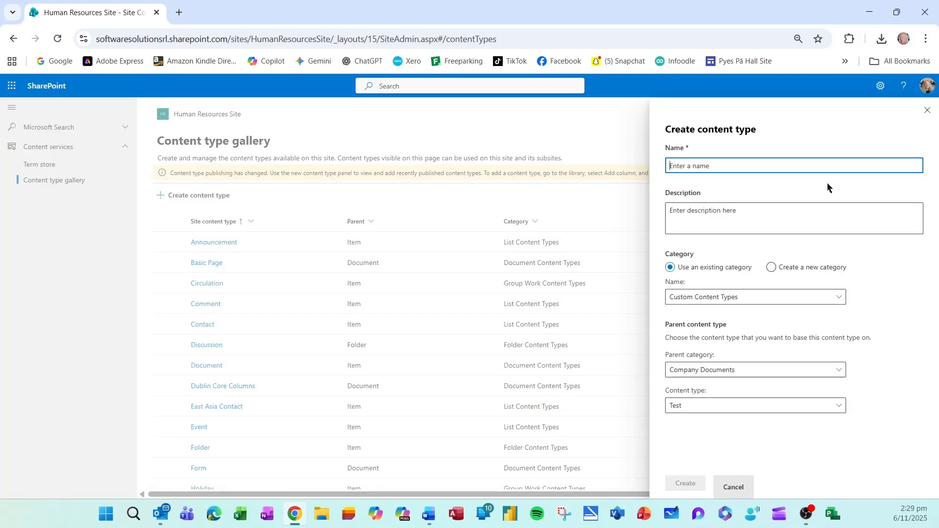
text(Employee Contract)
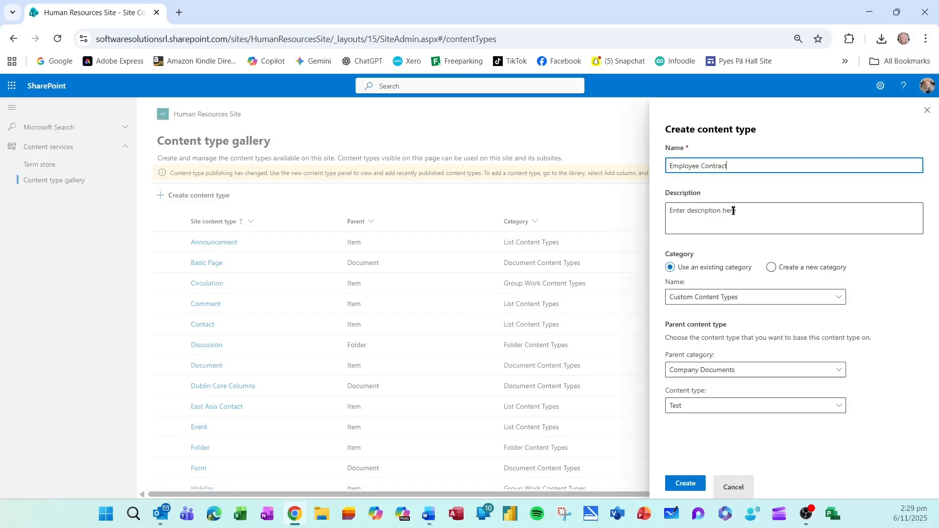
click(734, 215)
text(A Contract signed by any new employee)
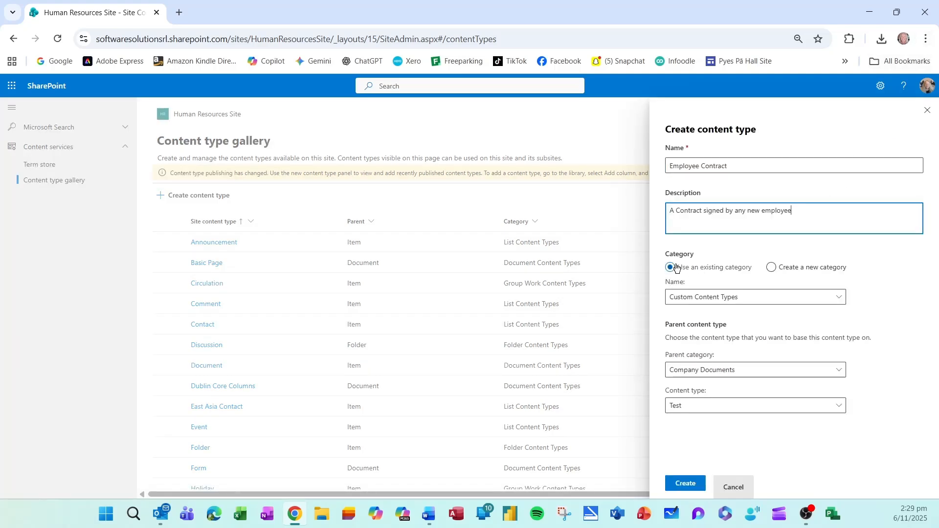
Put it in a new 'HR Documents' category, parented on Document Content Types > Document, and create it.
click(840, 298)
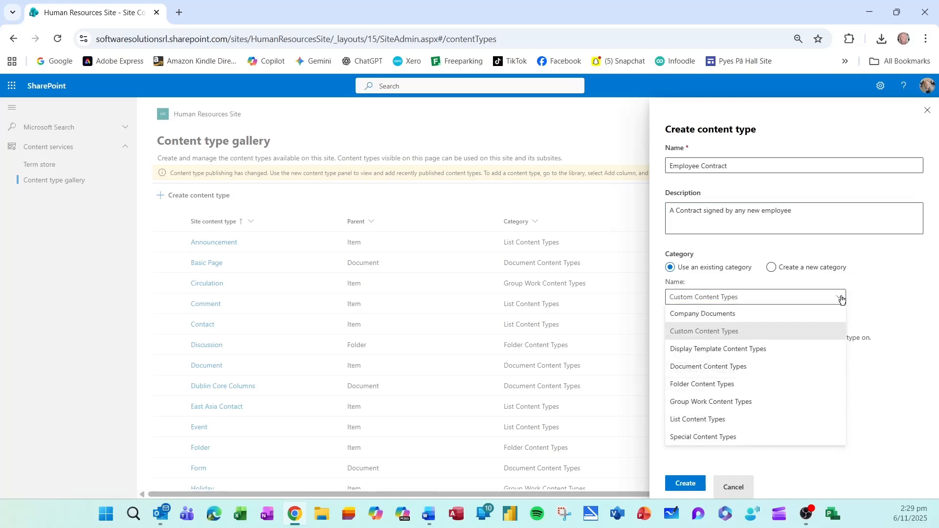
click(841, 298)
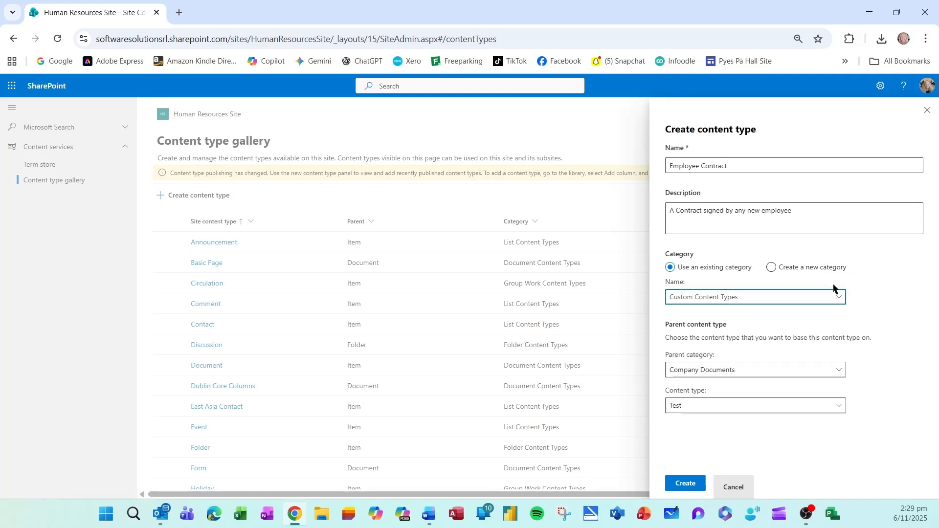
click(771, 268)
click(733, 298)
text(HR Documents)
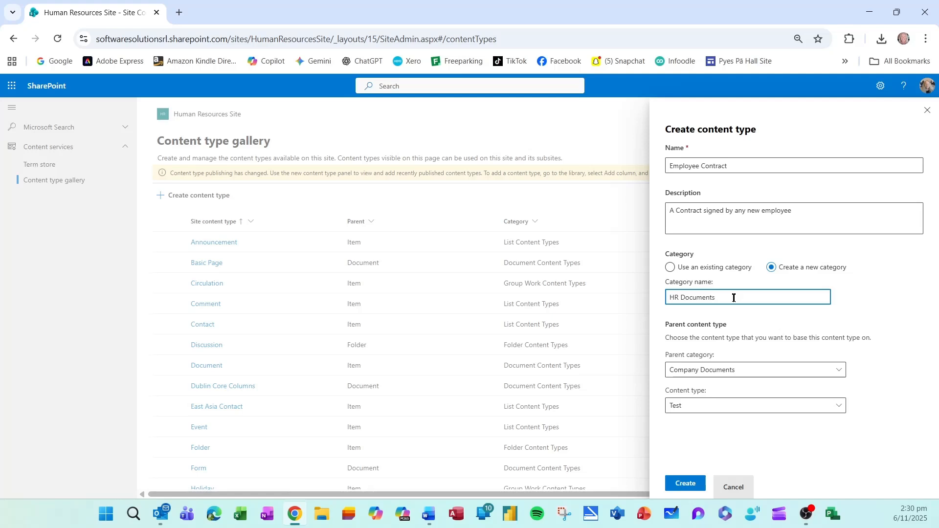
click(841, 373)
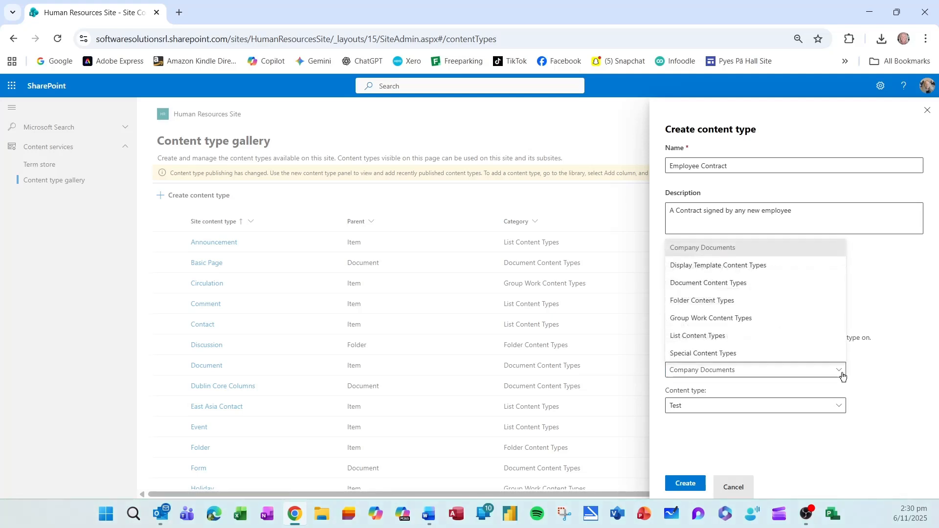
click(764, 292)
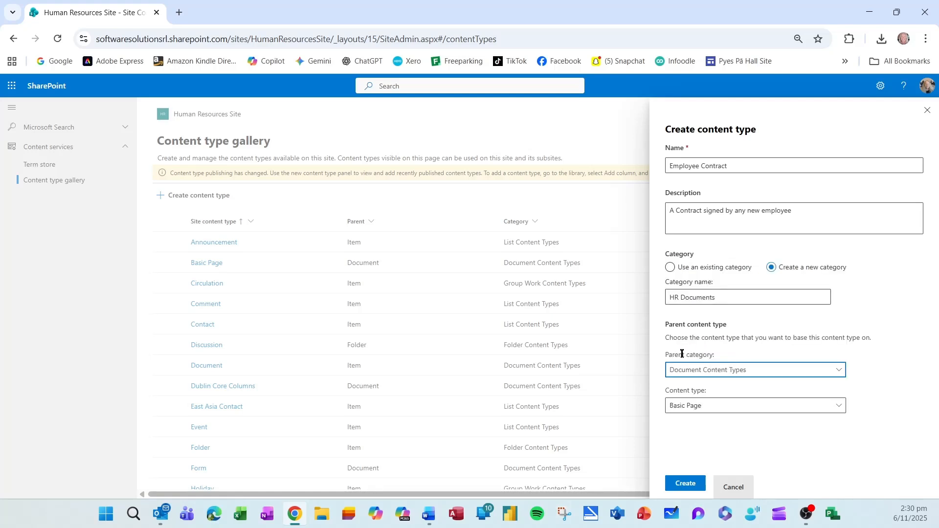
click(844, 409)
click(741, 199)
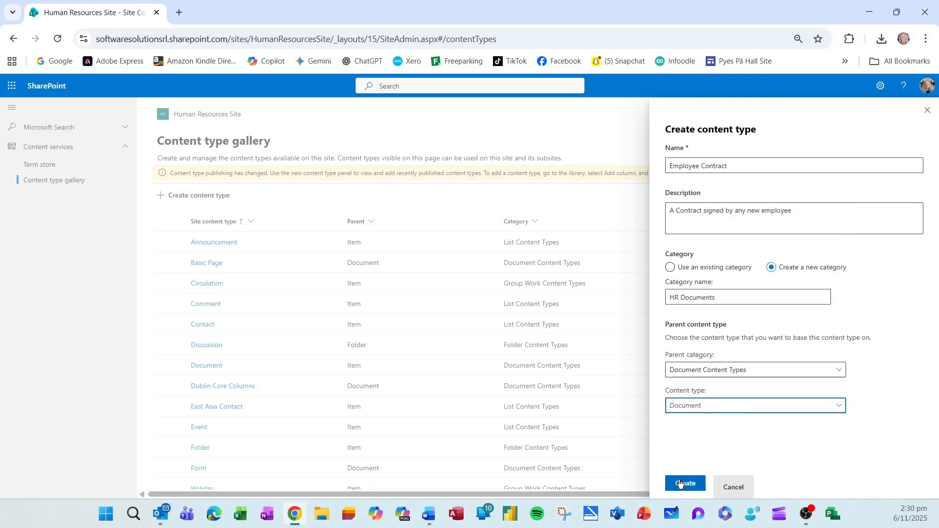
click(680, 484)
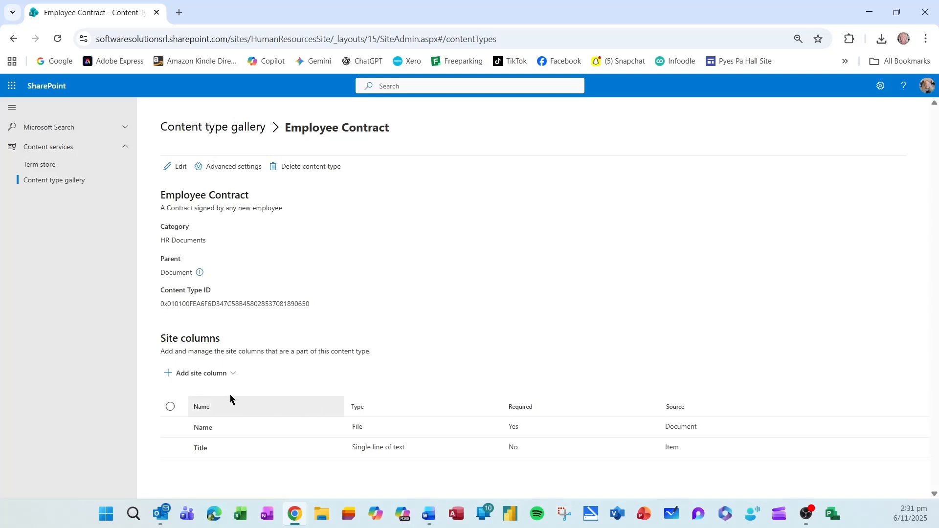
Add a new 'Status' site column of type Choice to the content type.
click(199, 380)
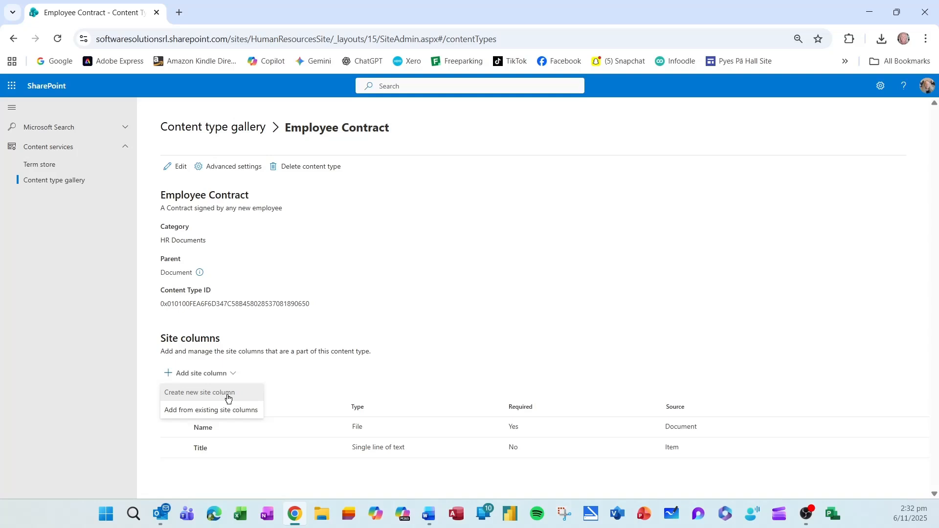
click(228, 398)
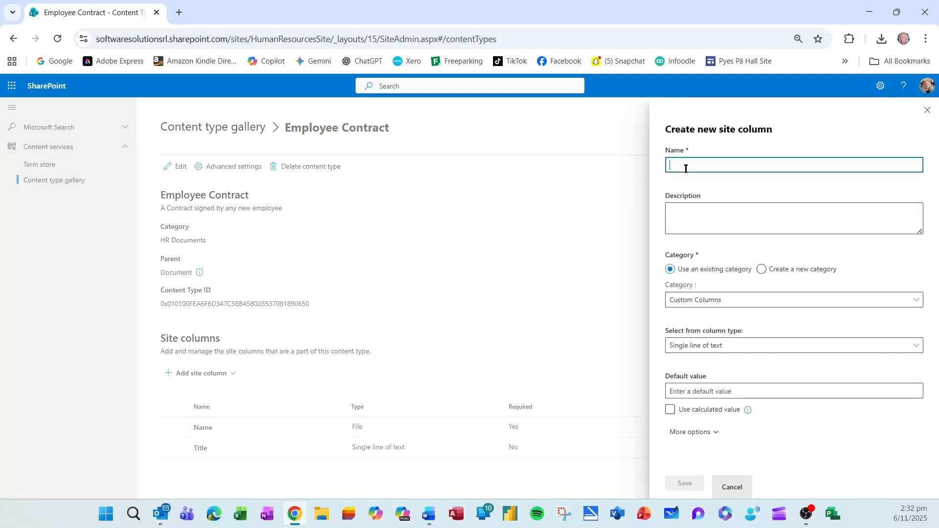
text(Status)
key(Tab)
text(Status of the Employee Contract either No Progress, Under Review, Accepted or Declined)
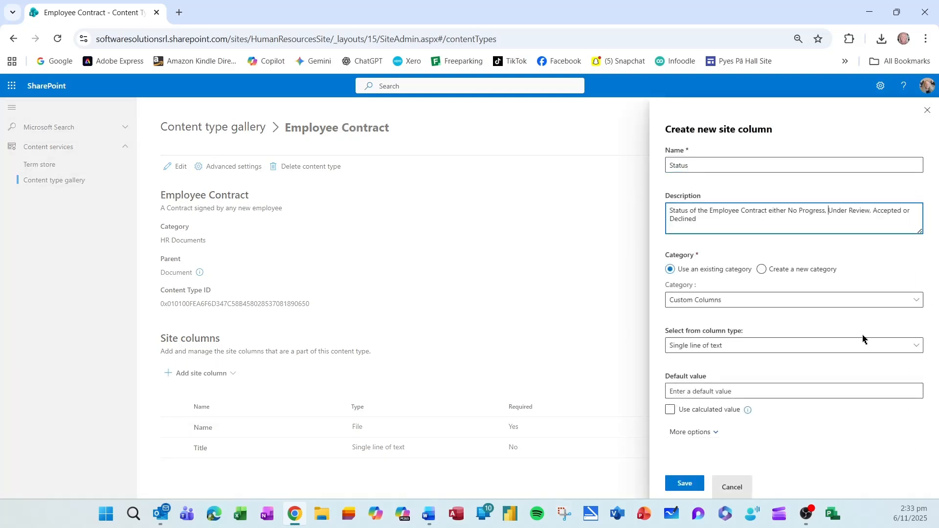
click(766, 348)
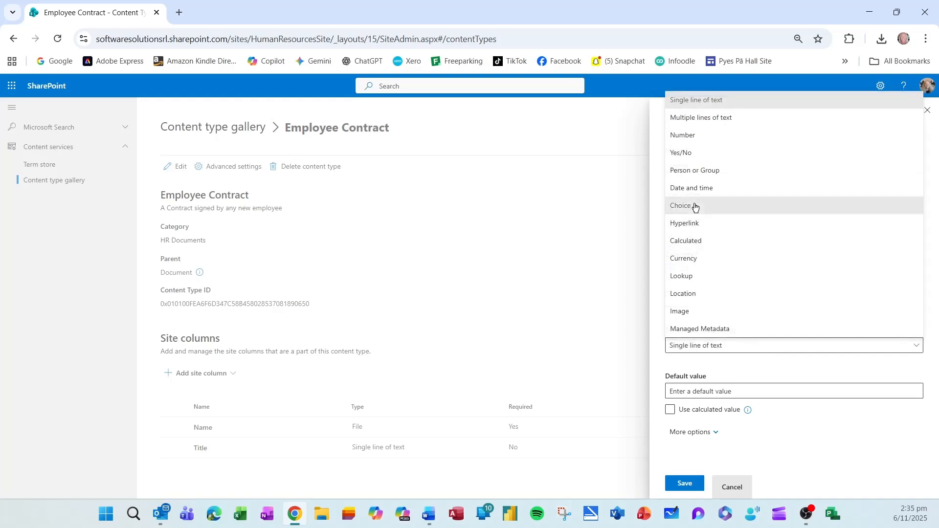
click(695, 207)
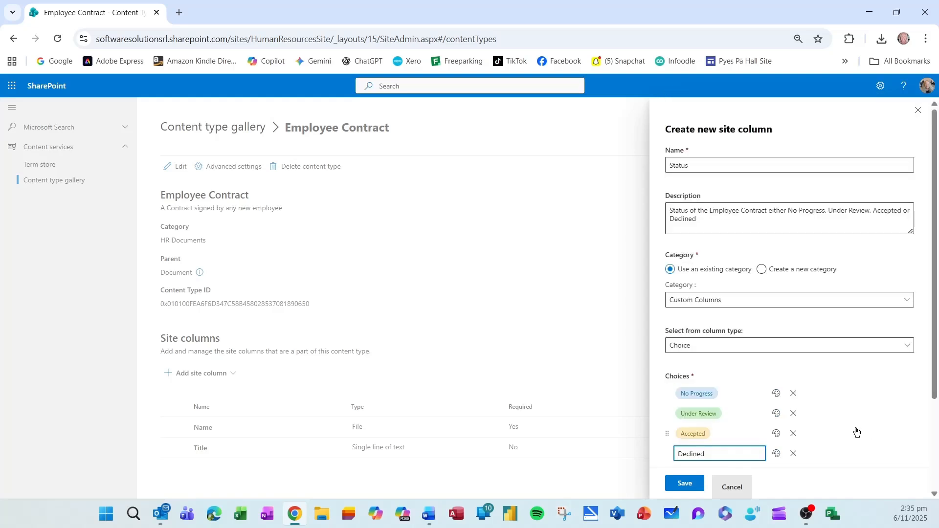
scroll(856, 430, down, 3)
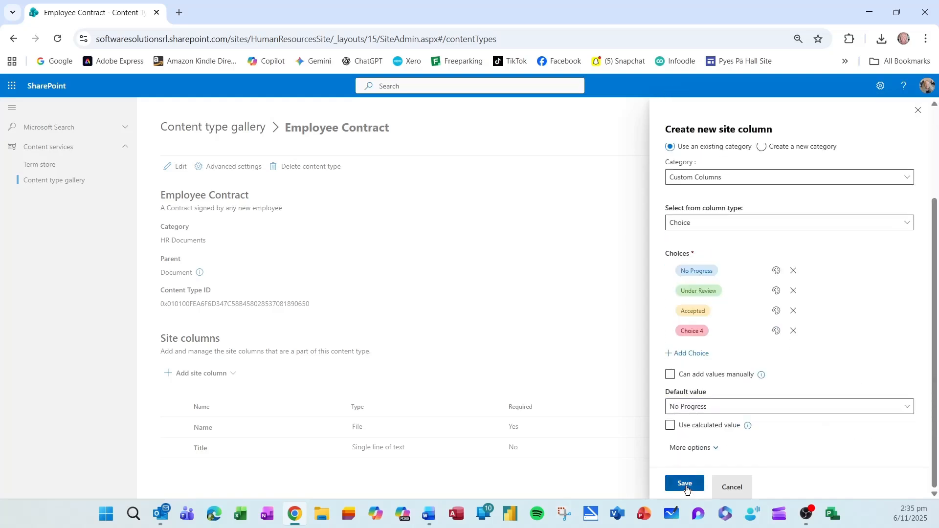
click(685, 484)
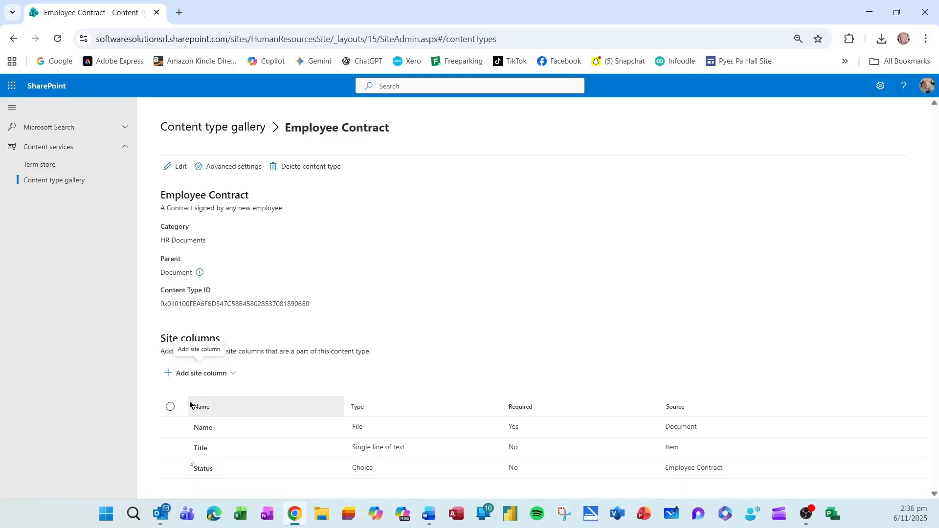
Add a 'Date Accepted' Date and Time site column, then return to the start page.
click(202, 374)
click(207, 397)
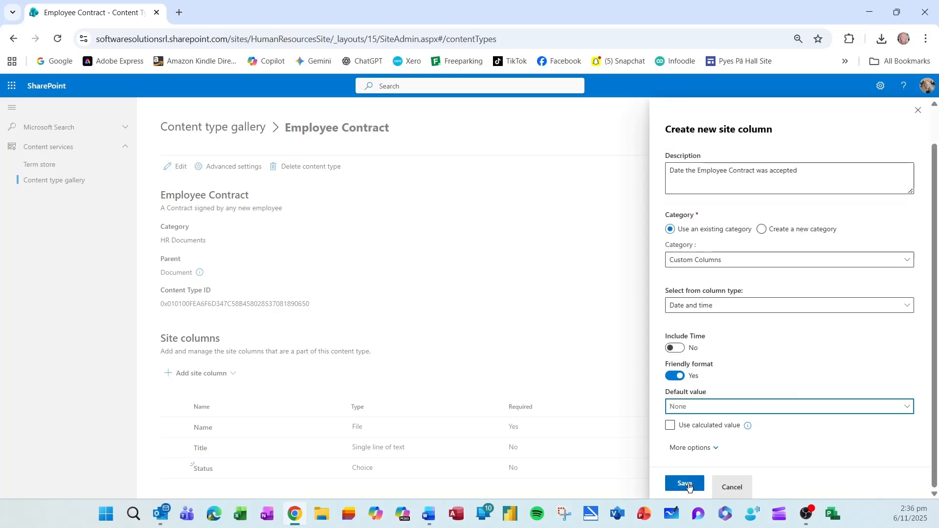
click(685, 483)
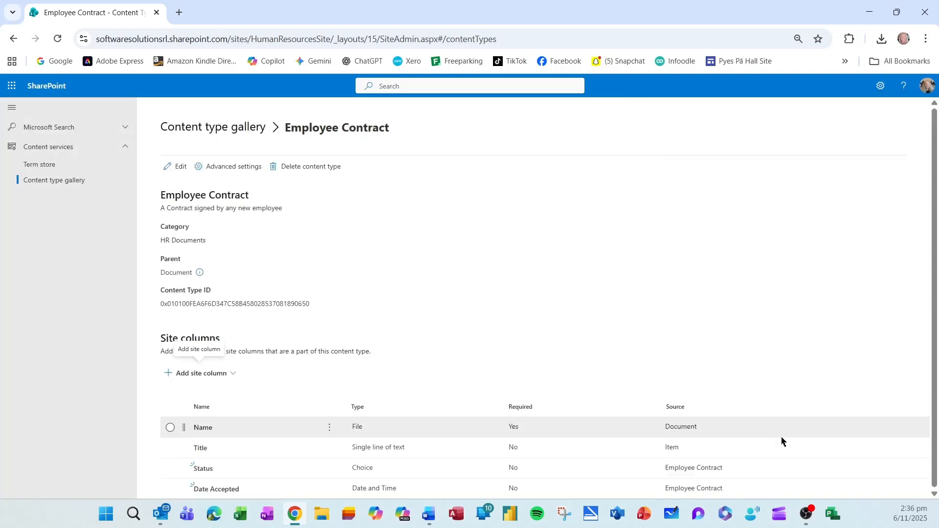
click(45, 86)
Create a blank library 'Employee Contracts' described 'All Employee Contracts' on the Human Resources Site.
click(70, 205)
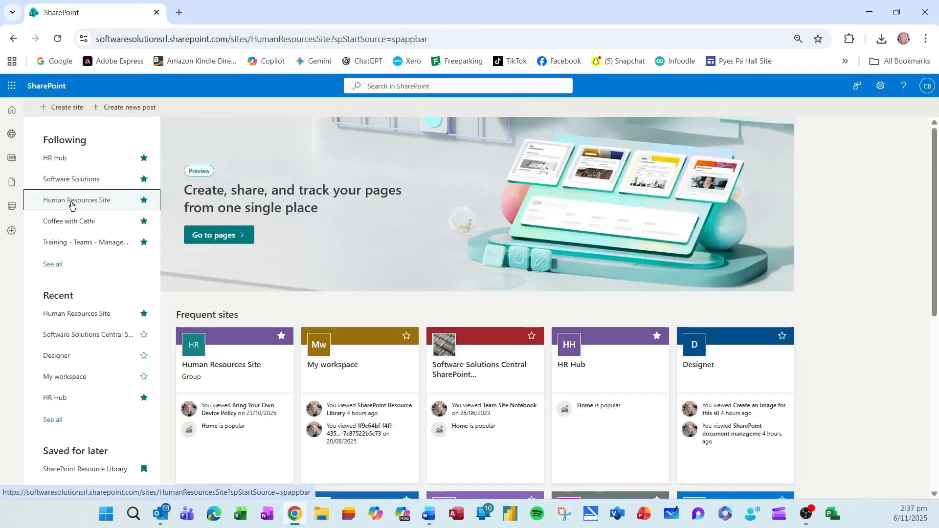
click(186, 170)
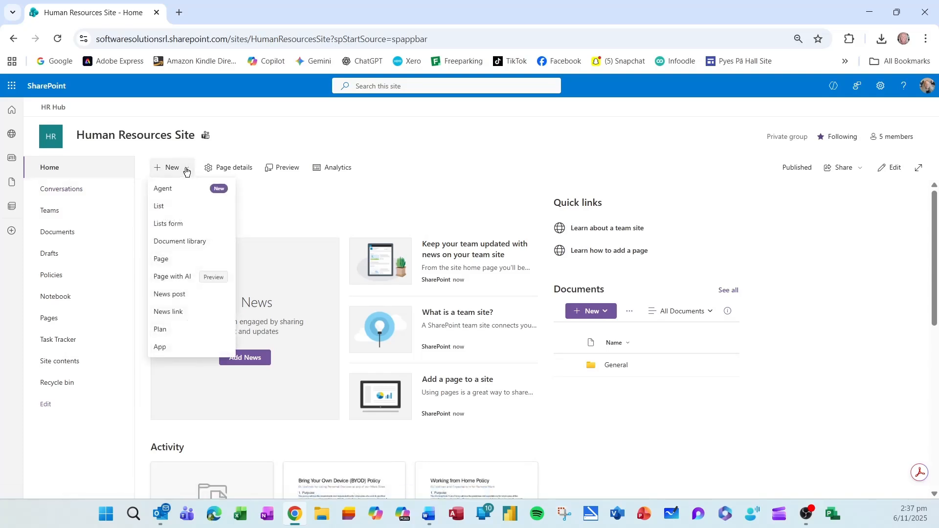
click(181, 240)
click(221, 168)
text(Employee Contracts)
click(551, 278)
text(All Employee Contracts)
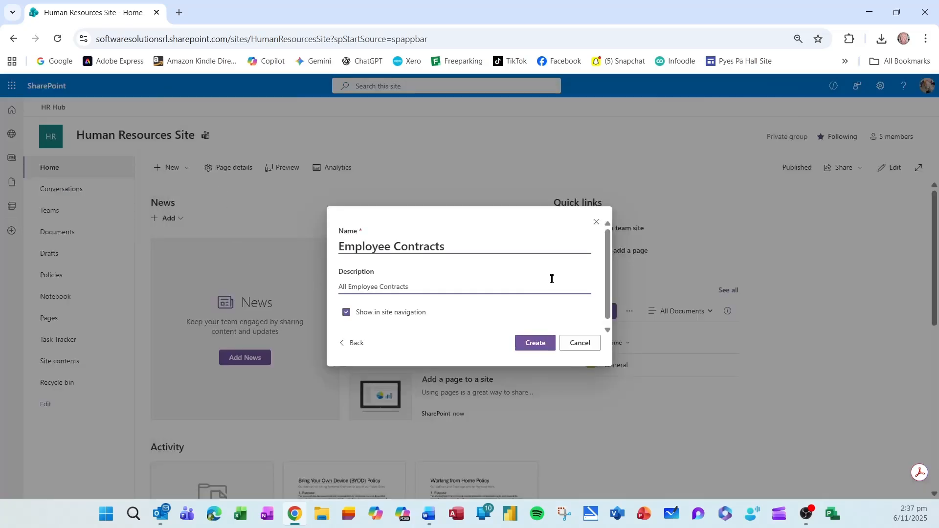
click(538, 345)
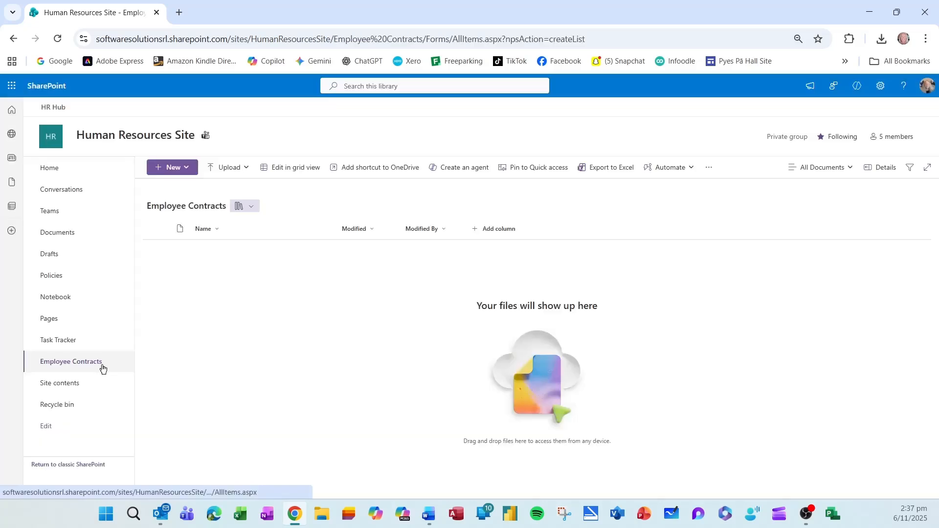
click(102, 369)
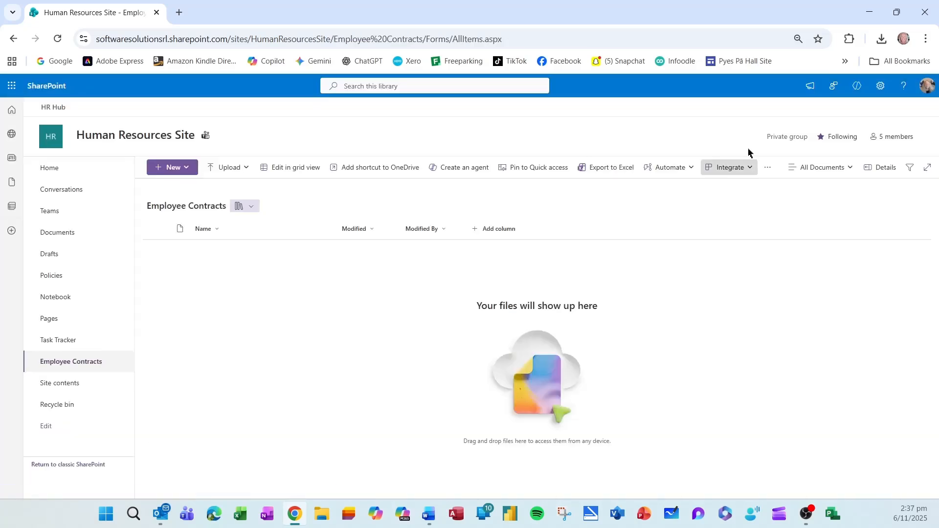
Set Allow management of content types to Yes in the library's advanced settings.
click(880, 86)
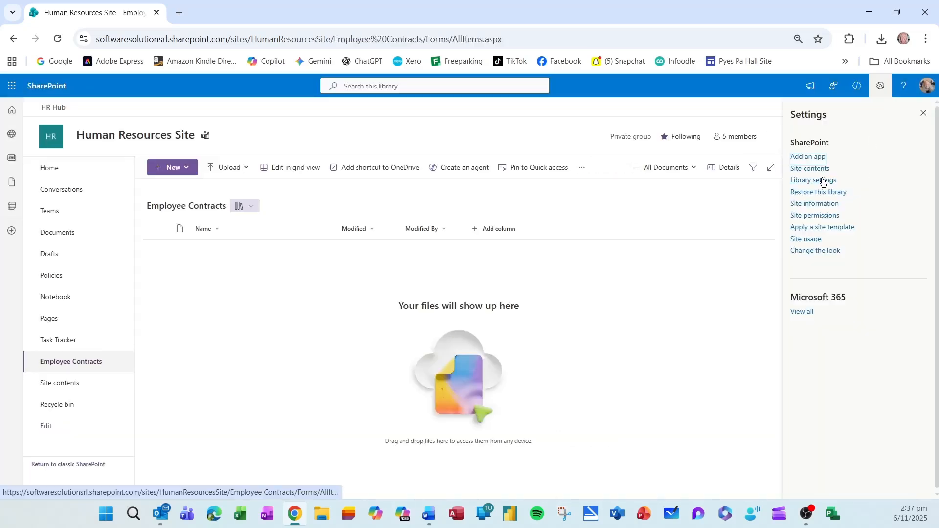
click(823, 181)
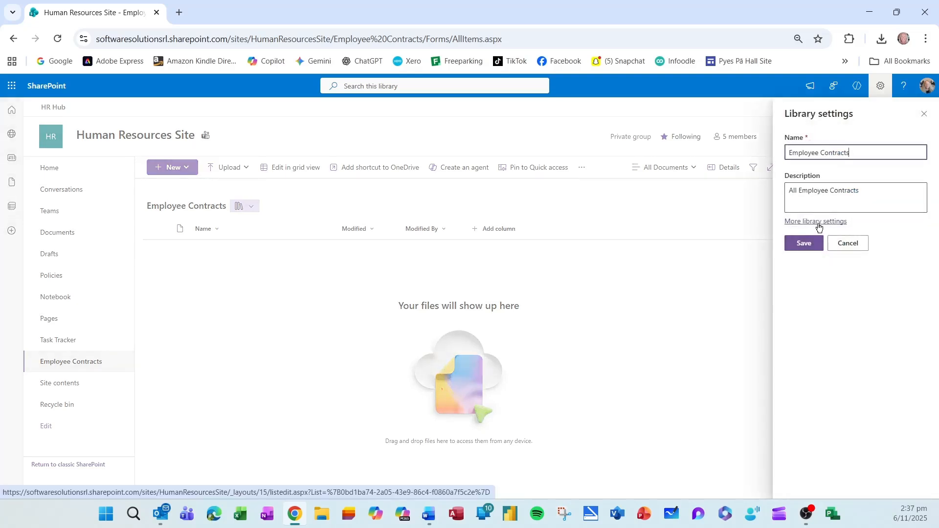
click(819, 223)
click(146, 274)
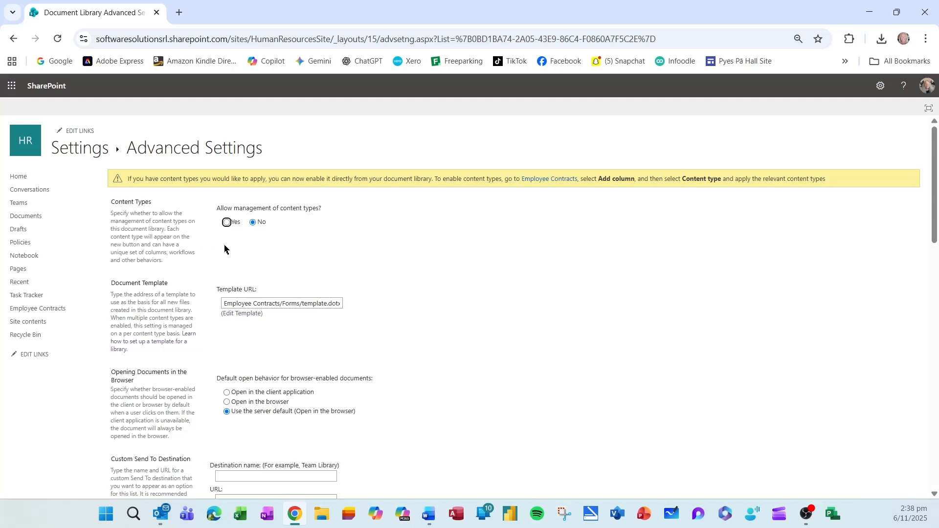
click(227, 223)
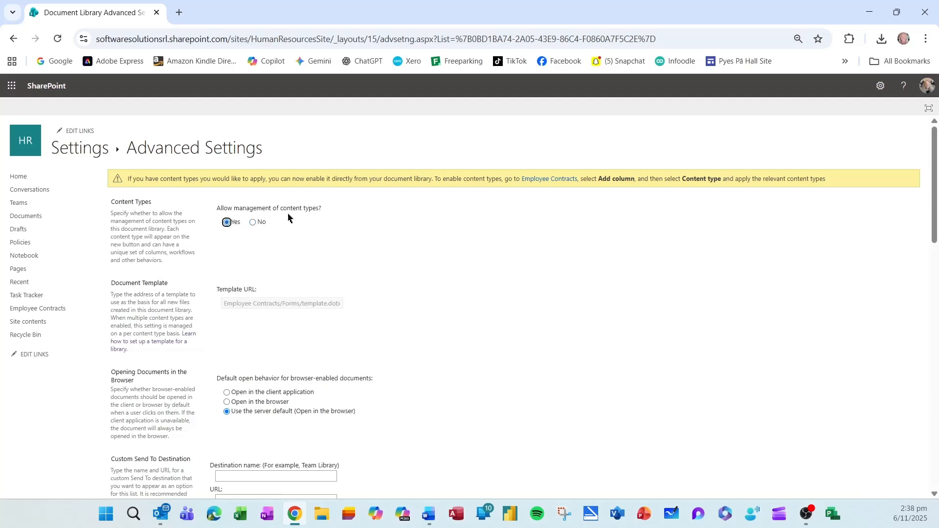
scroll(506, 269, down, 15)
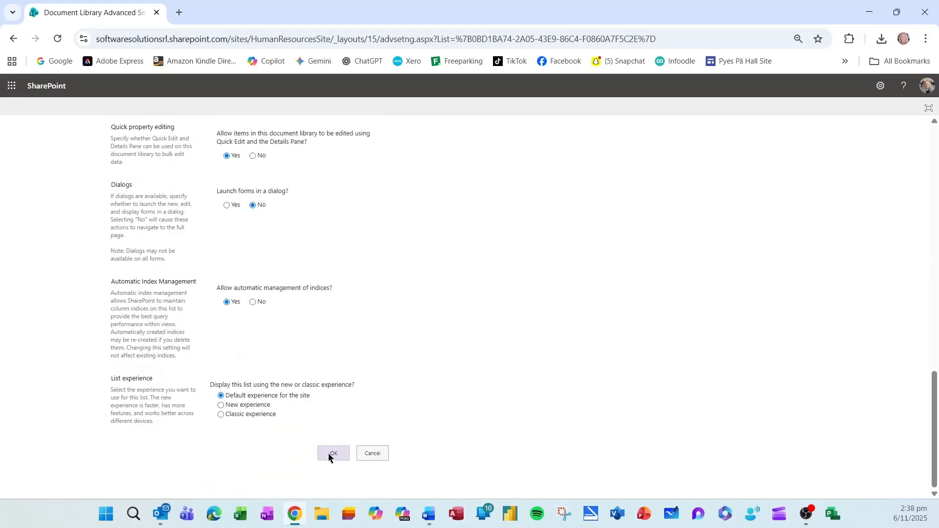
click(325, 457)
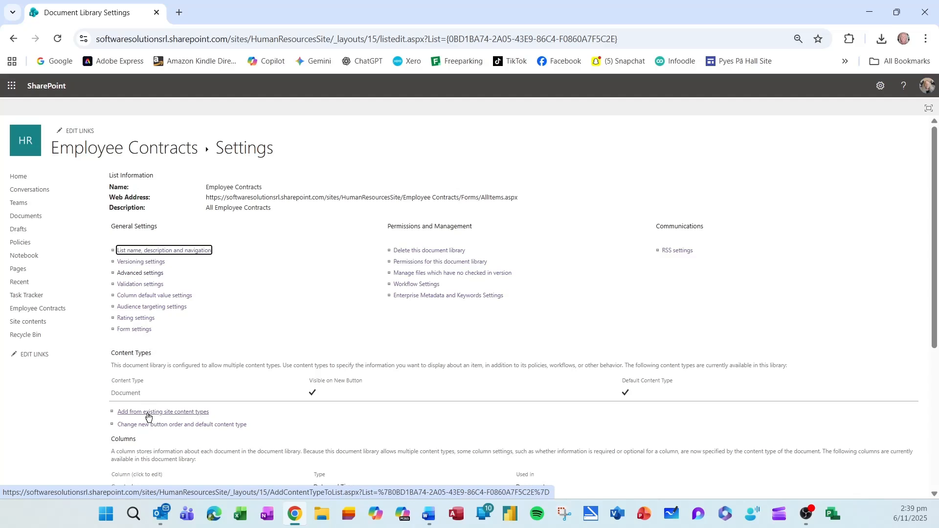
click(174, 413)
Add the Employee Contract content type from the HR Documents group to the library.
click(428, 218)
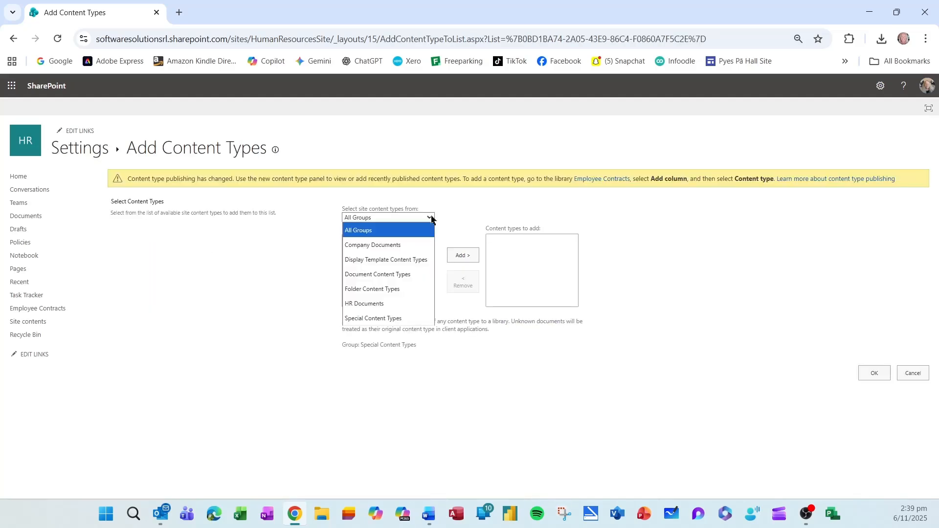
click(388, 308)
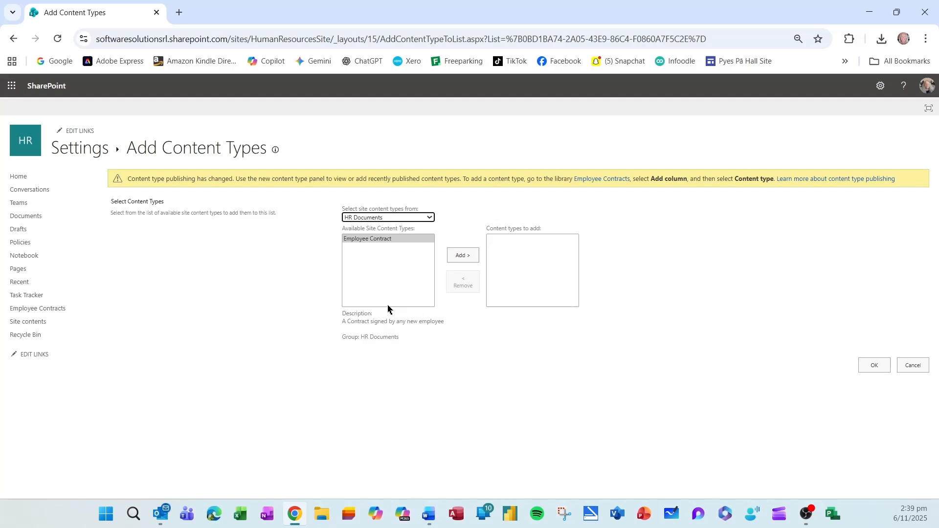
click(377, 240)
click(463, 256)
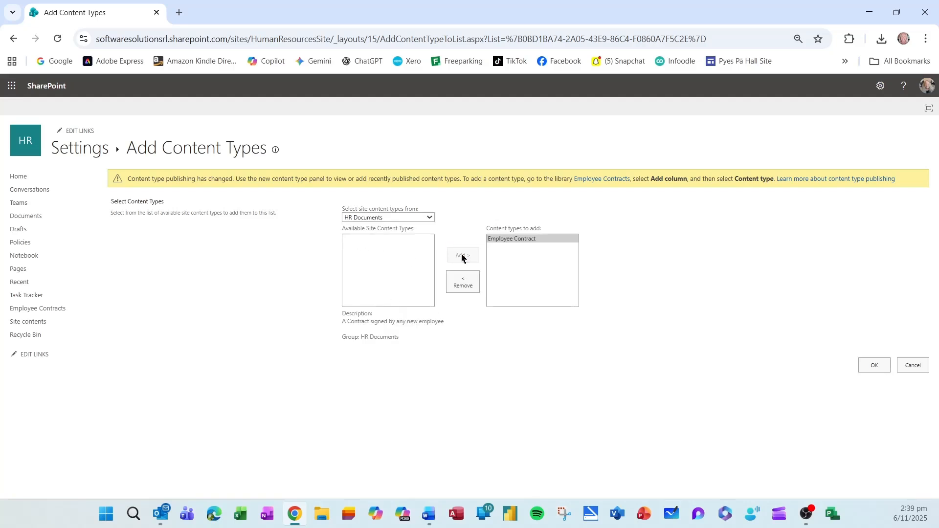
click(874, 366)
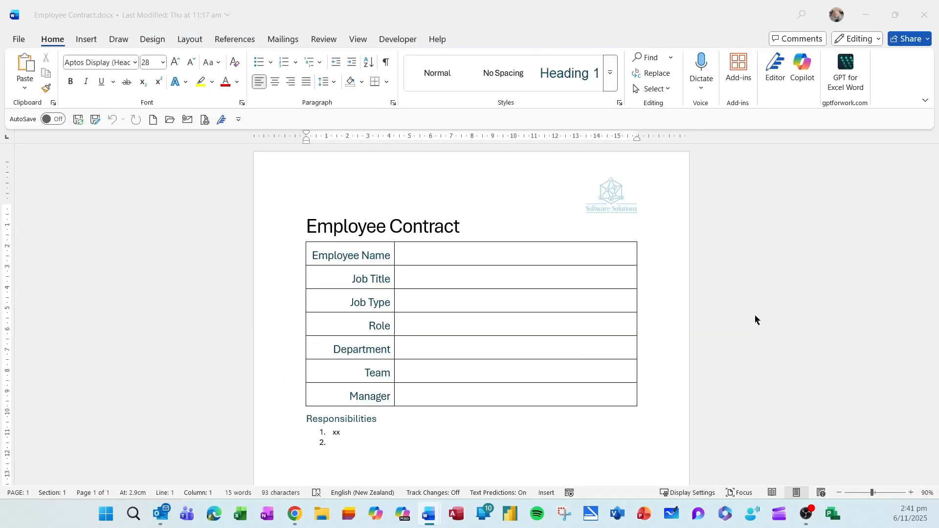
Upload Employee Contract.docx as the Employee Contract content type's document template.
click(931, 15)
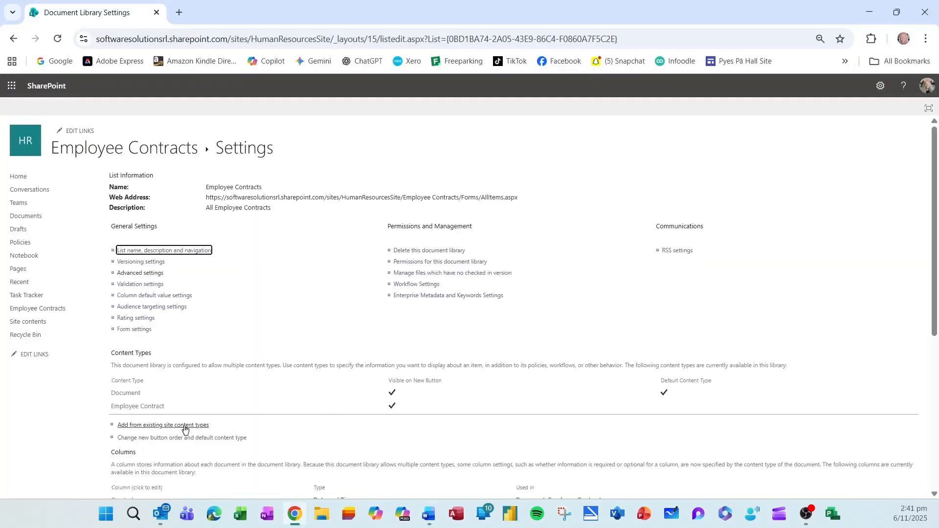
click(156, 410)
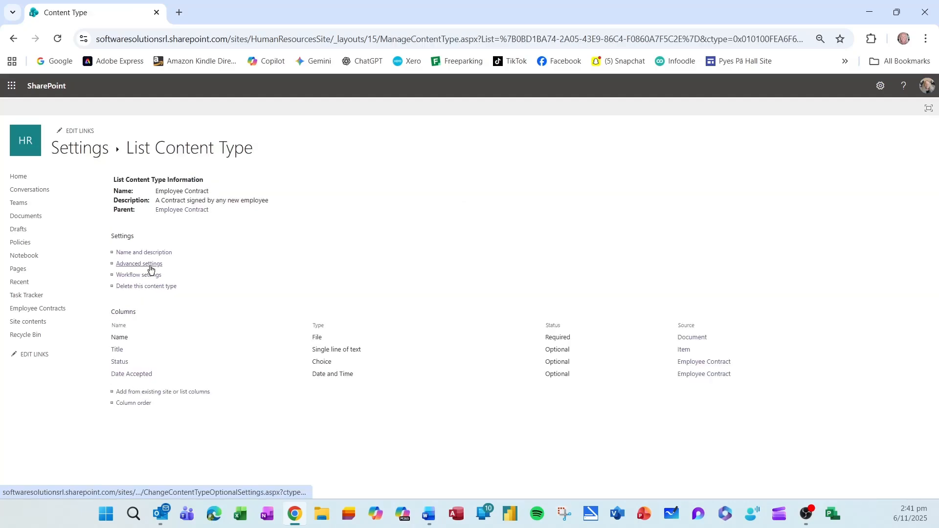
click(150, 267)
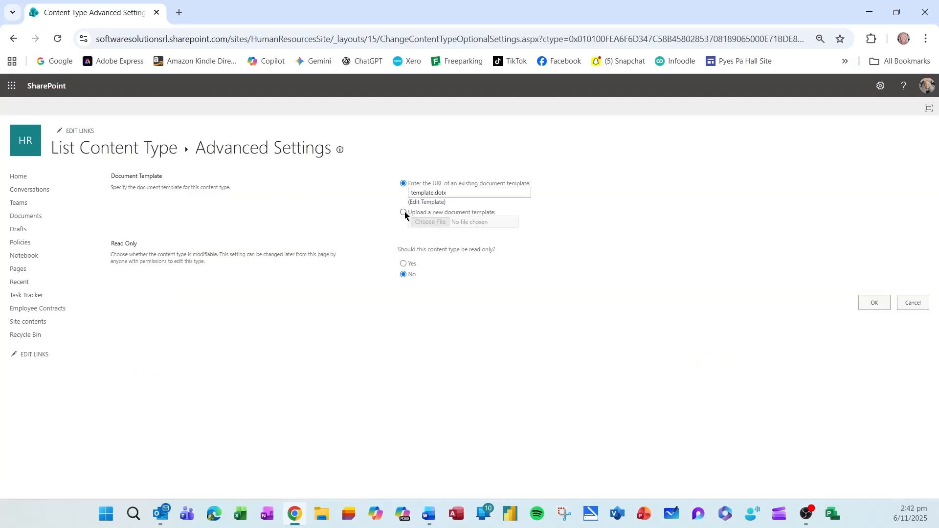
click(403, 213)
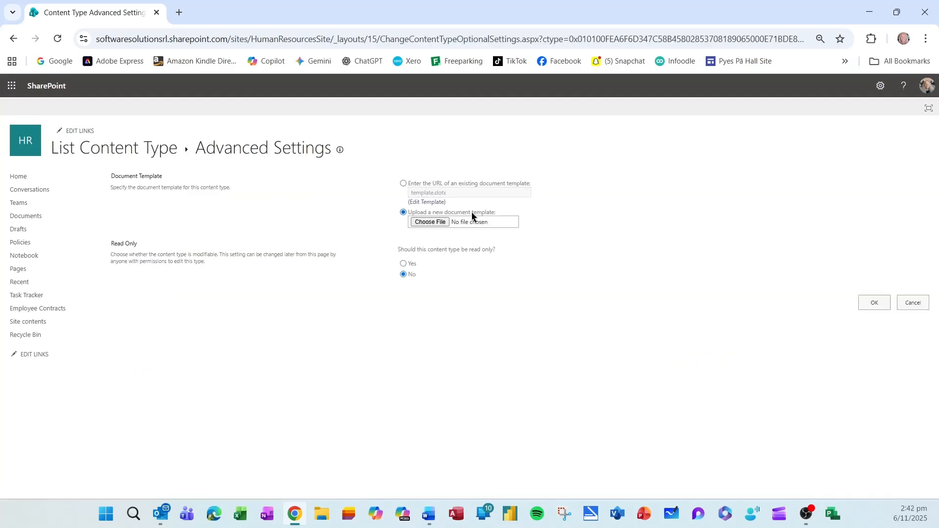
click(430, 222)
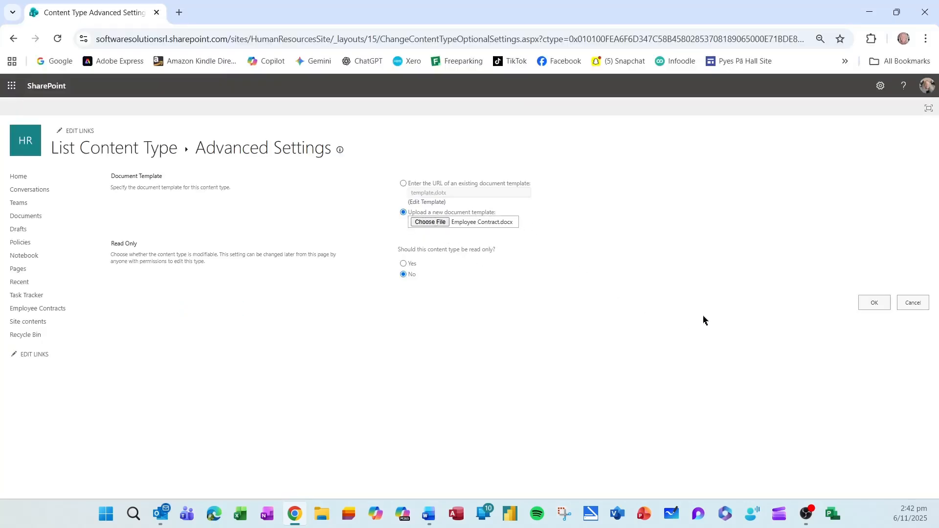
click(874, 302)
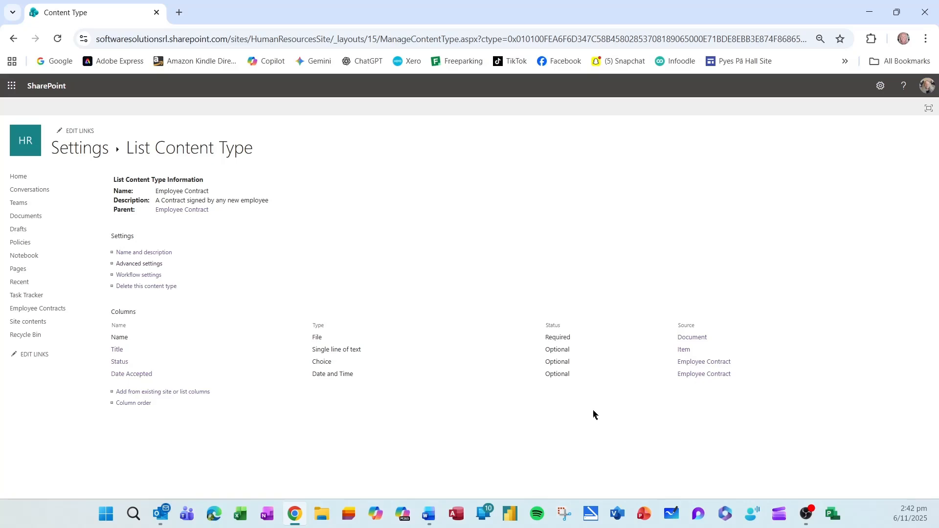
Return to the Employee Contracts library on the Human Resources Site.
click(49, 87)
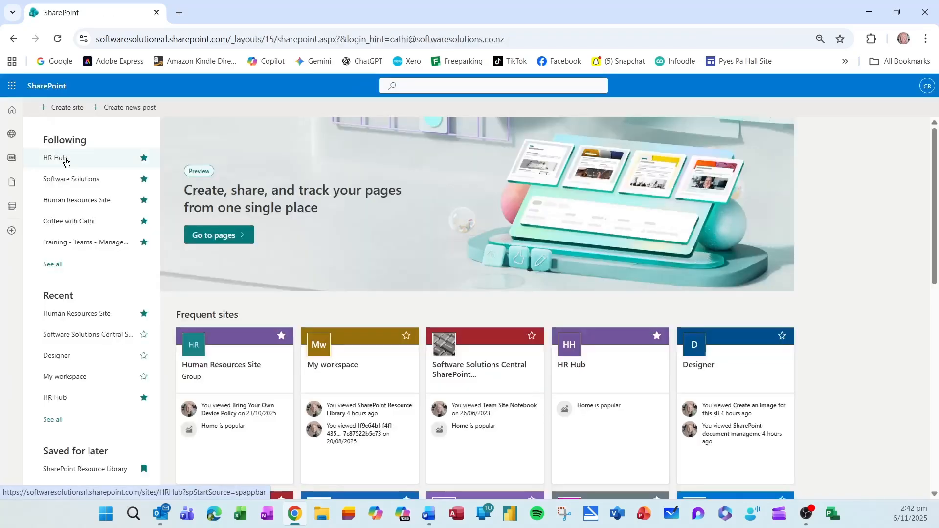
click(73, 203)
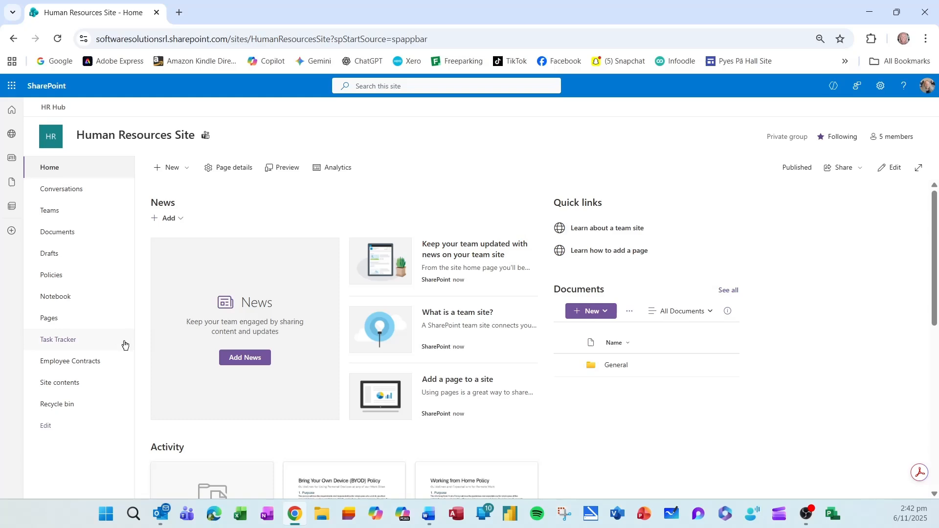
click(71, 364)
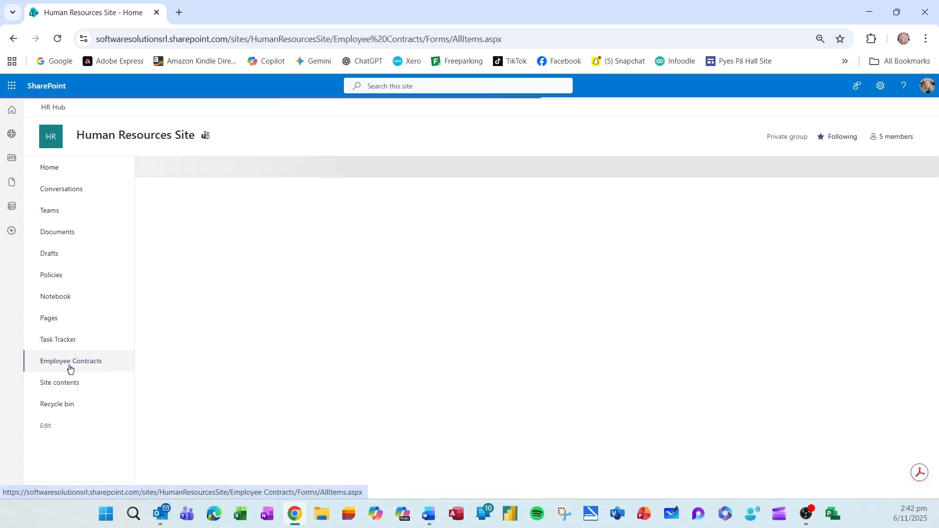
Tick Status and Date Accepted among the library view's columns and apply.
click(496, 230)
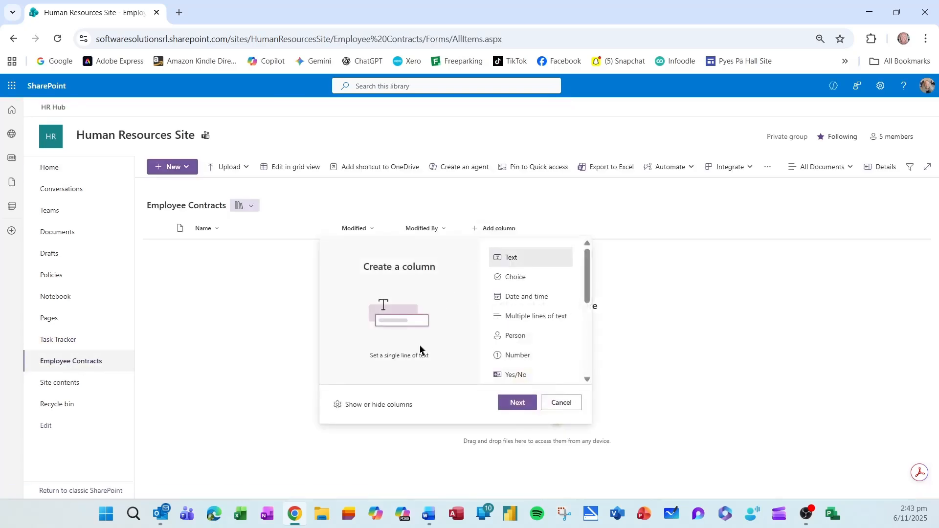
click(379, 404)
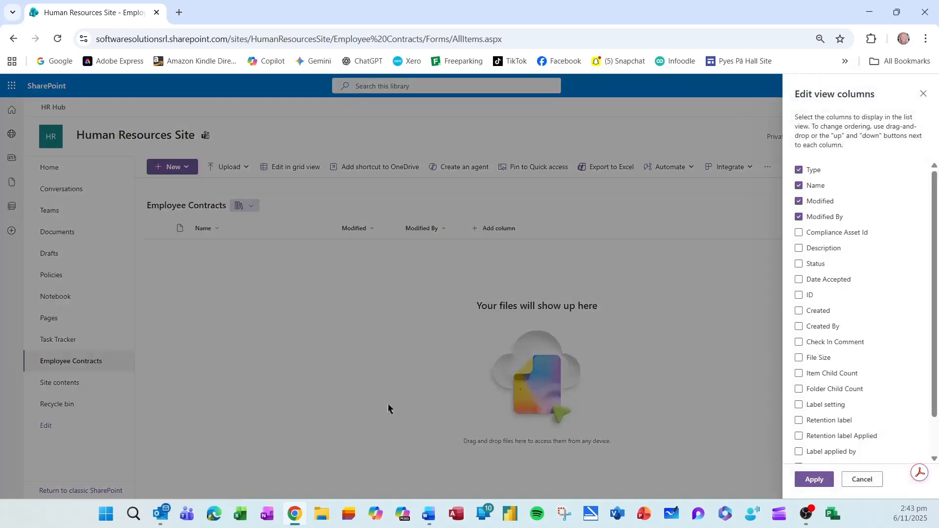
click(801, 267)
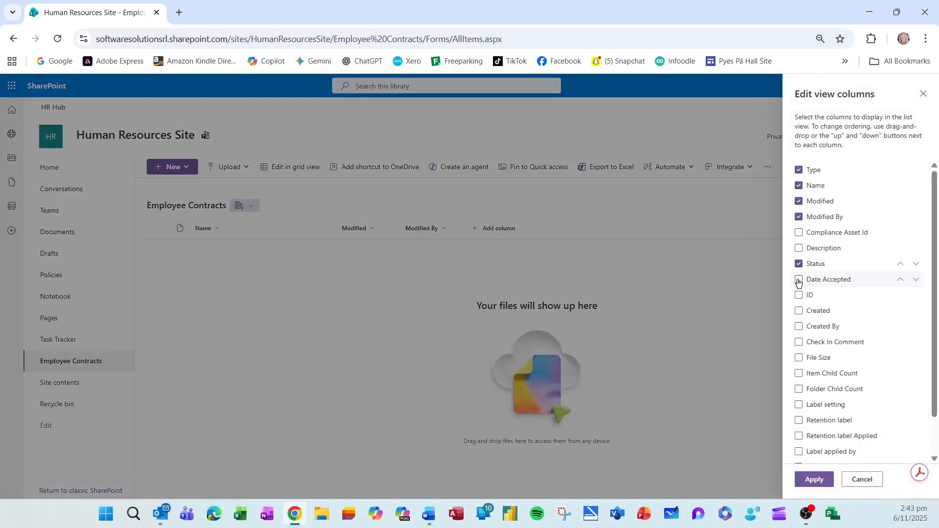
click(799, 281)
click(814, 479)
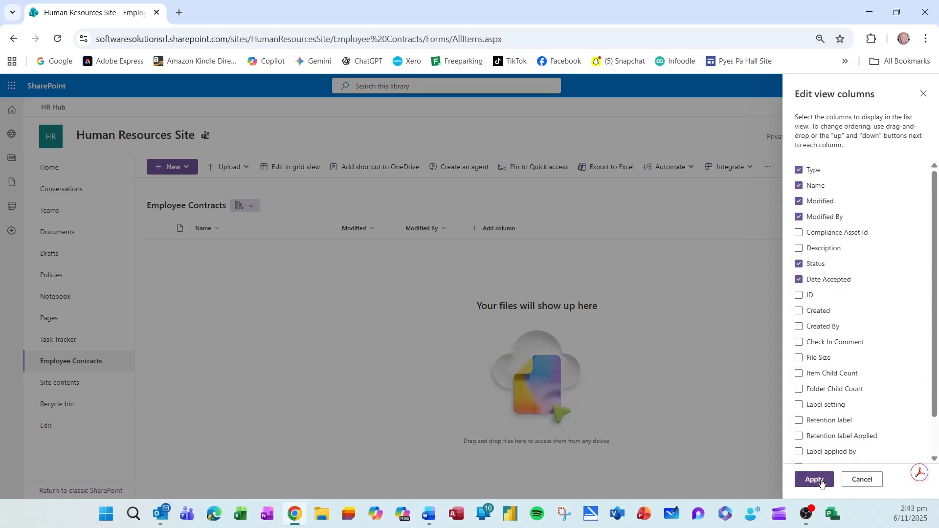
Create a new Employee Contract document, rename it after the employee, and close it.
click(172, 166)
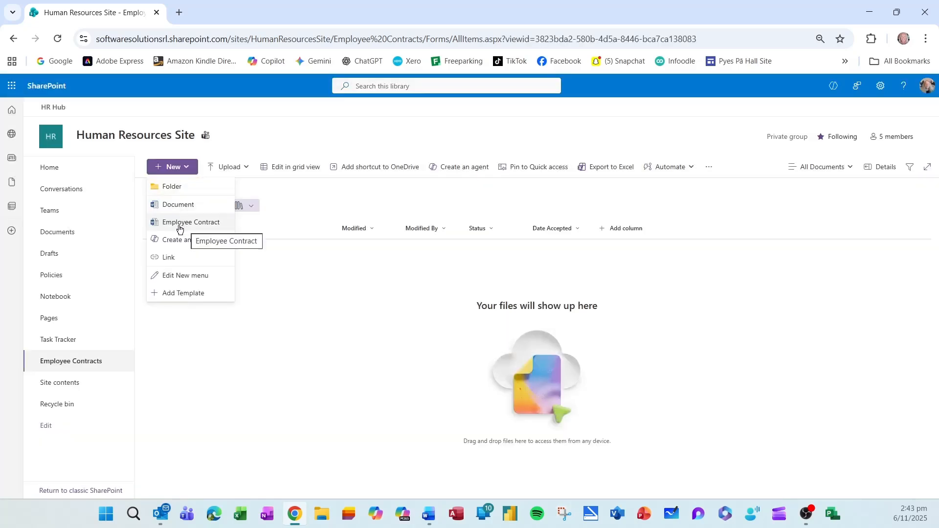
click(196, 223)
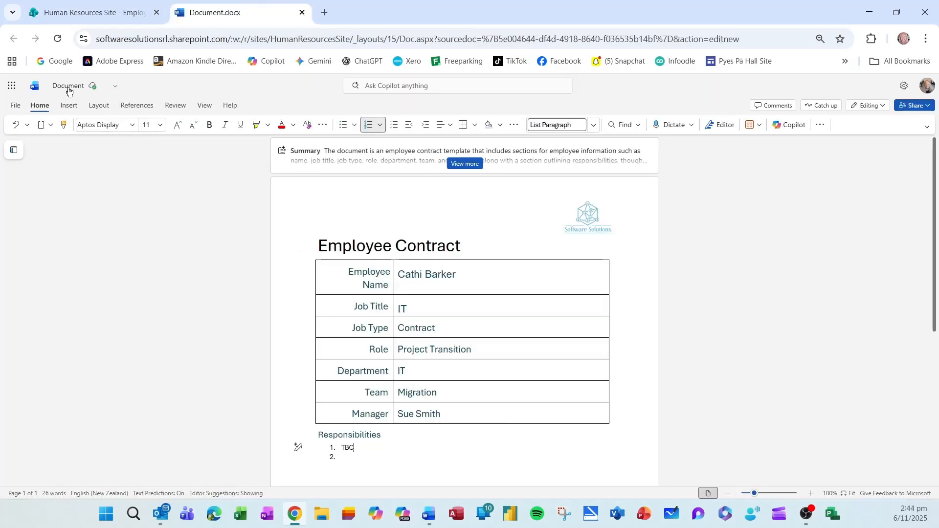
click(69, 88)
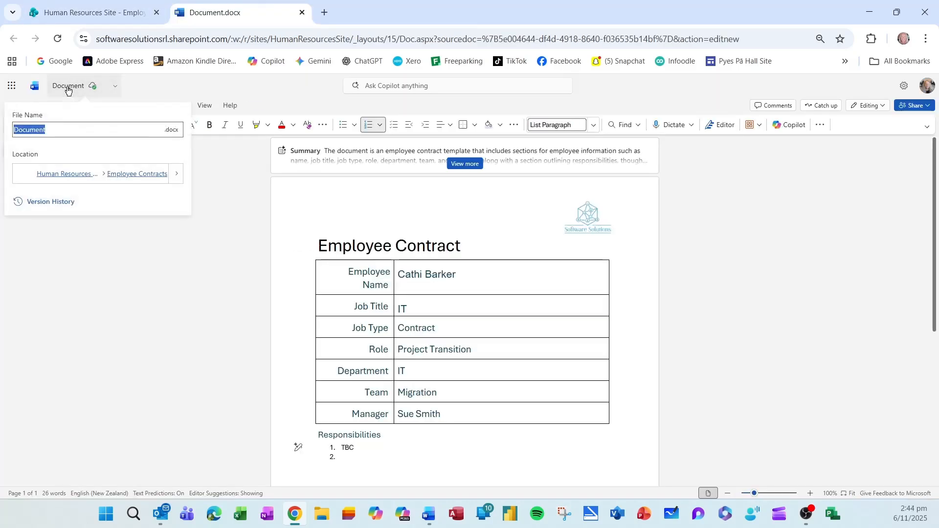
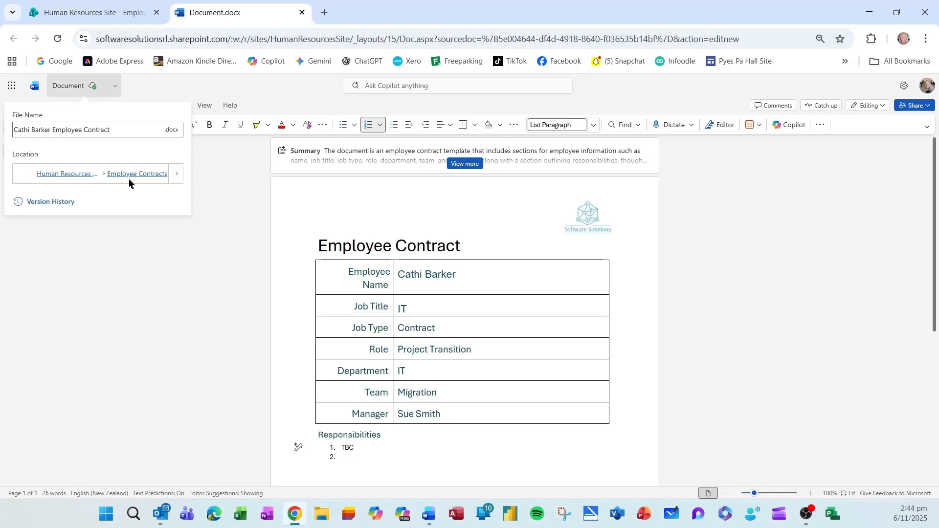
click(147, 220)
click(301, 12)
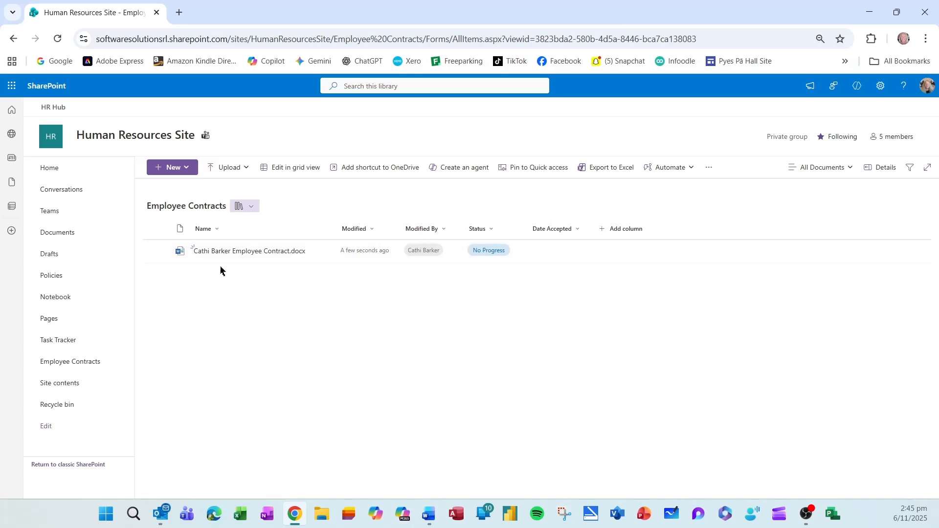
Set the new contract's Status to Under Review in its details pane.
click(160, 254)
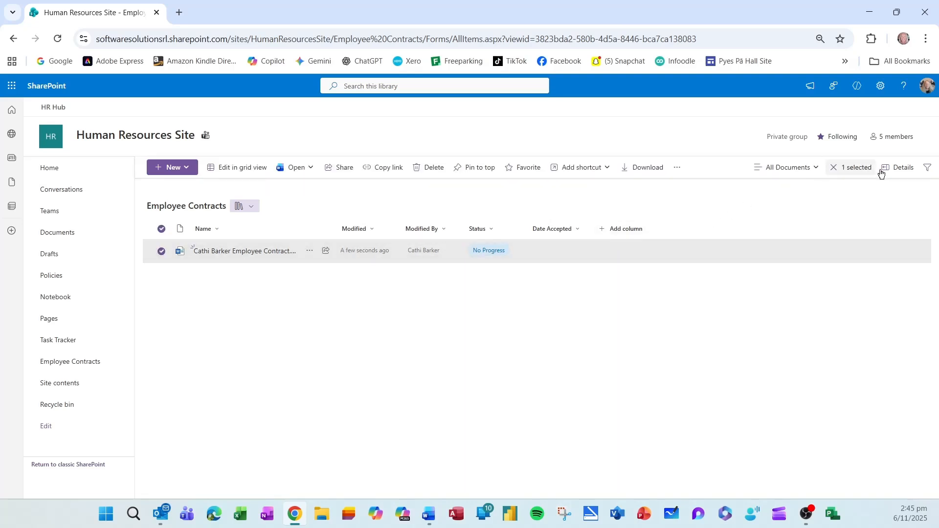
click(896, 167)
click(800, 387)
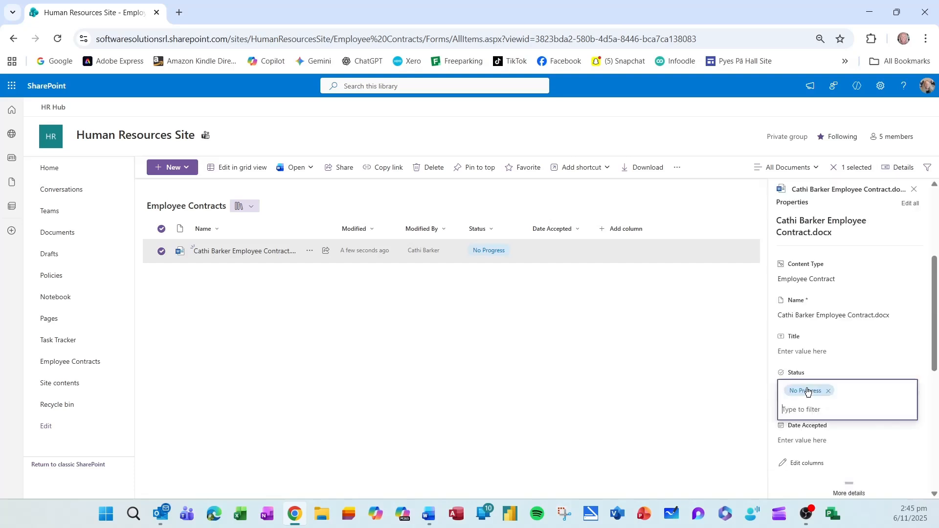
click(810, 434)
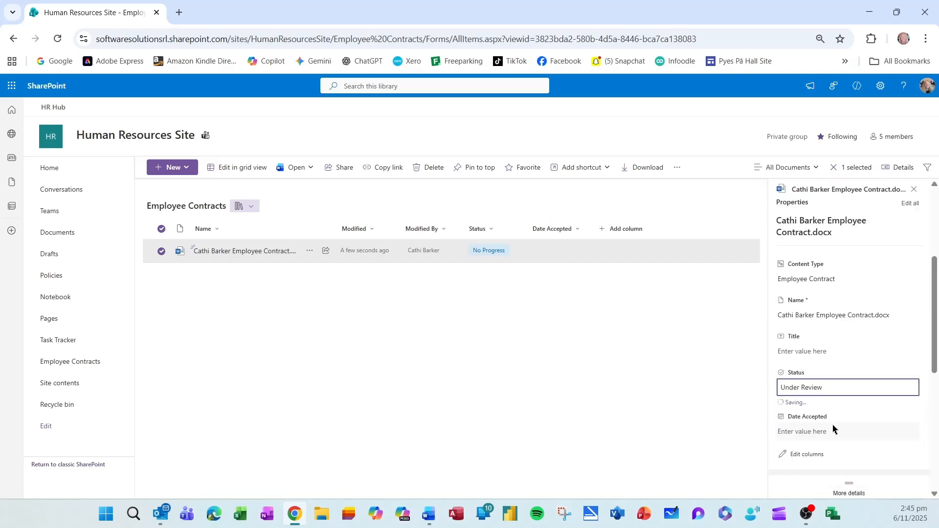
click(913, 189)
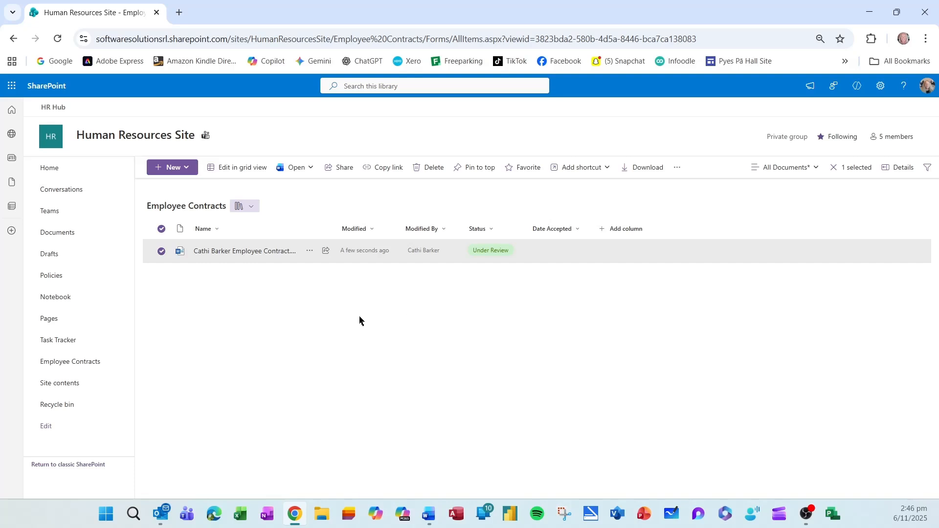
Create a second Employee Contract from the template for a permanent Sales role in Marketing.
click(173, 168)
click(193, 224)
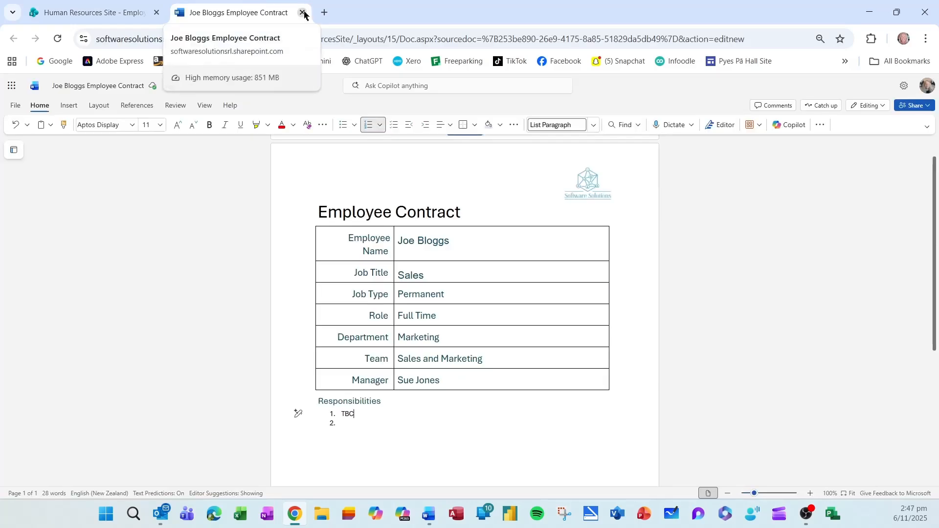
click(303, 13)
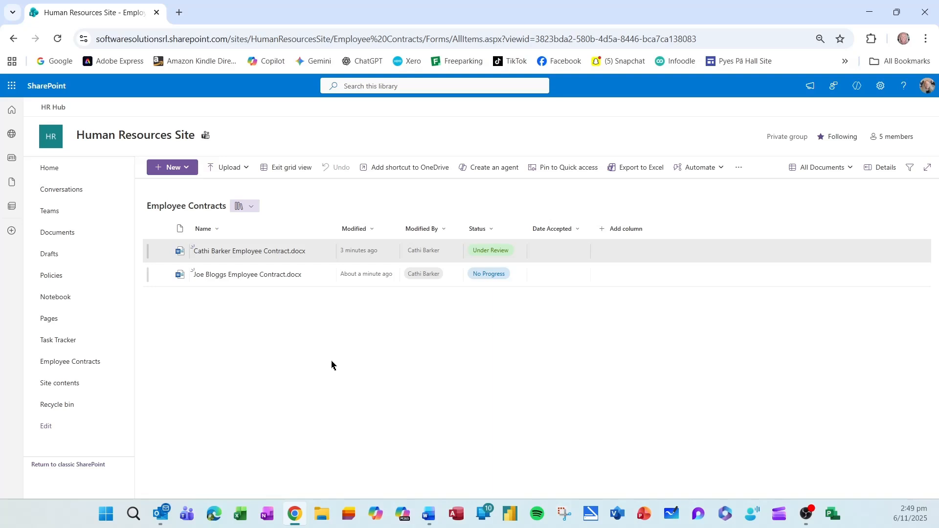
Select both contracts and bulk-set Status to Accepted and Date Accepted to today, then save.
click(161, 229)
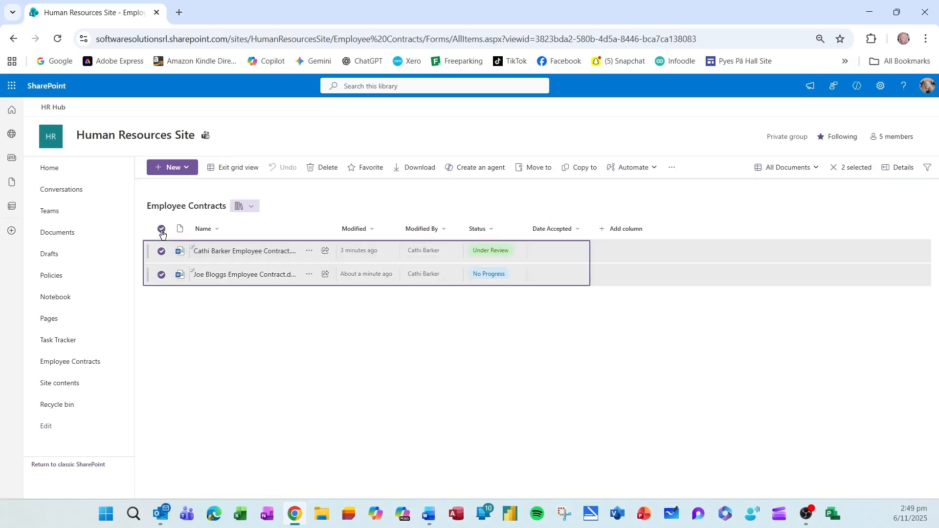
click(897, 170)
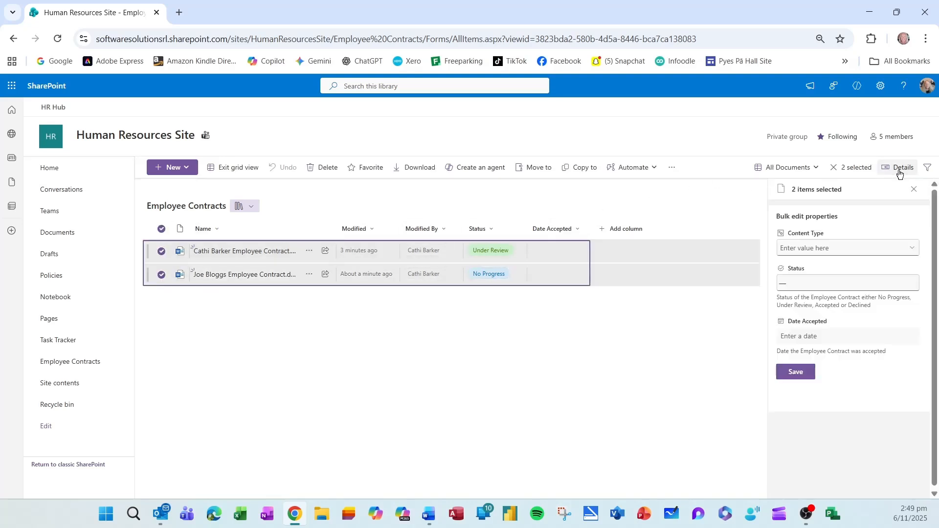
click(913, 283)
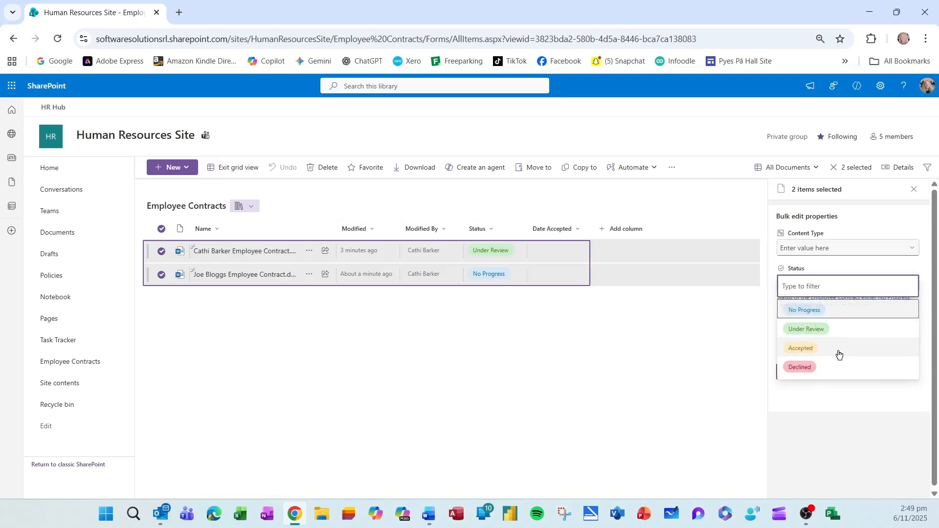
click(818, 350)
click(812, 337)
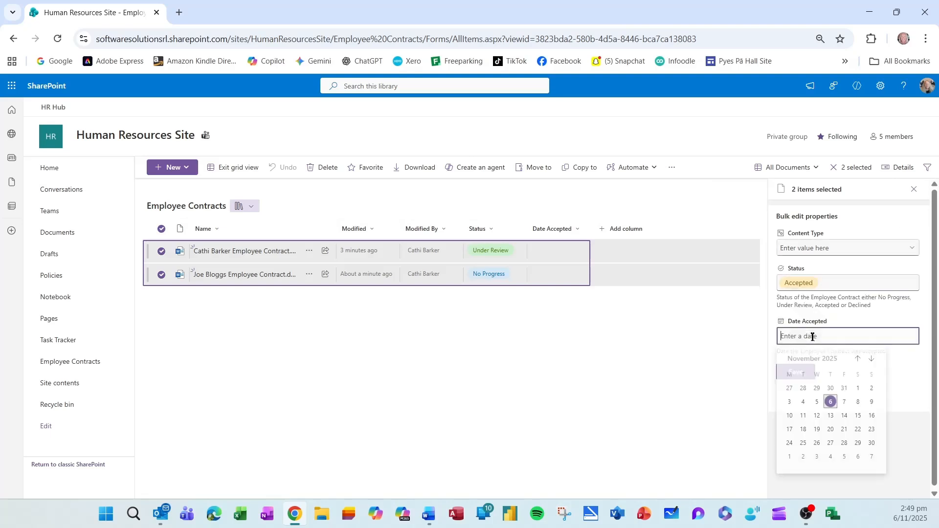
click(830, 402)
click(796, 372)
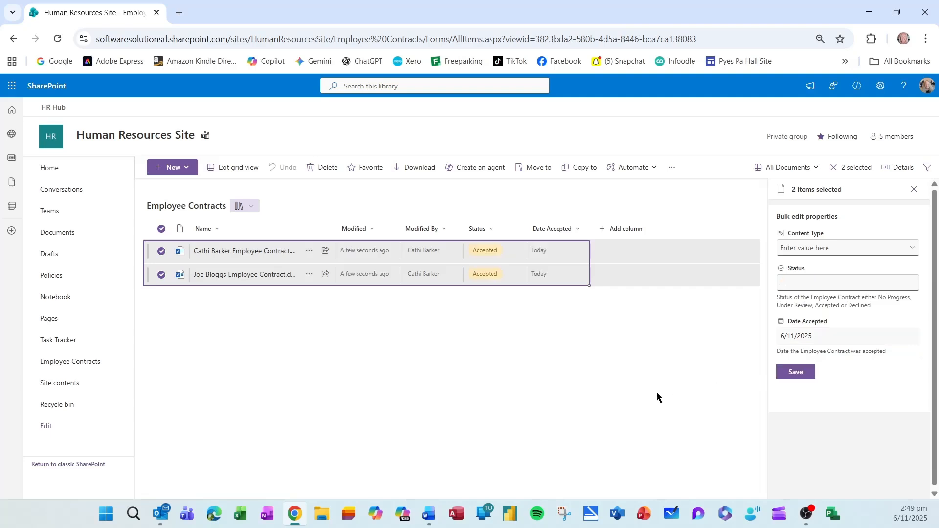